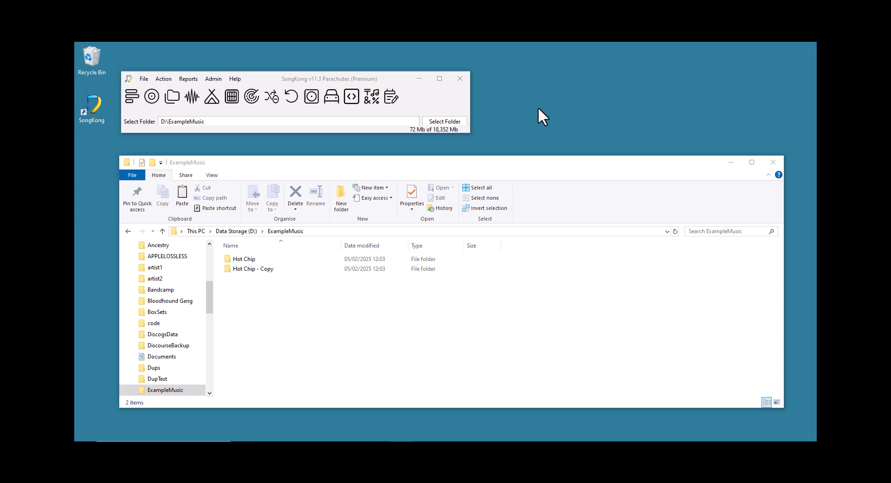
# Inspect the Made in the Dark album inside both the Hot Chip and Hot Chip - Copy folders, and return to ExampleMusic.
pyautogui.doubleClick(256, 259)
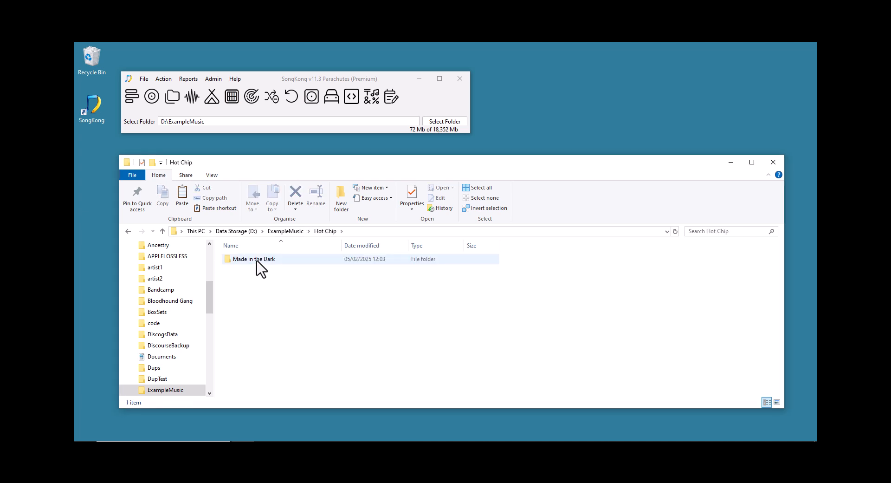
pyautogui.doubleClick(257, 260)
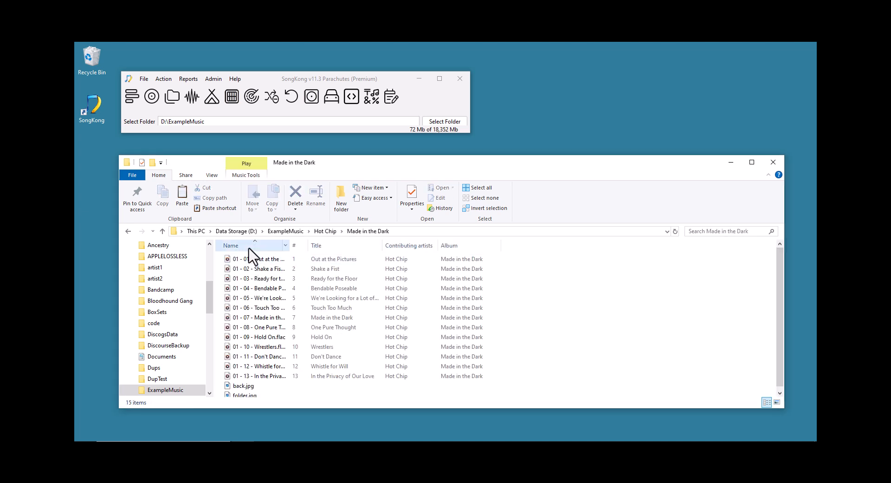
pyautogui.click(285, 230)
pyautogui.doubleClick(253, 269)
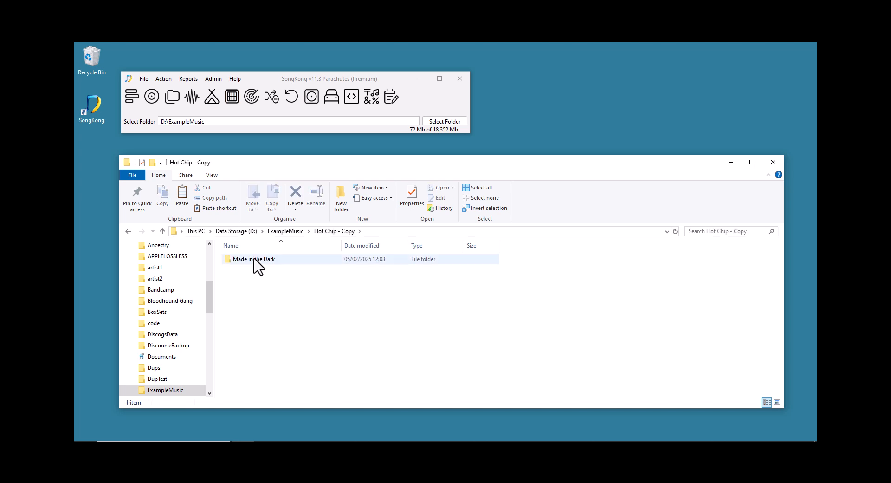
pyautogui.doubleClick(254, 259)
pyautogui.click(286, 231)
# Switch to SongKong and open the Delete Duplicate Songs options for D:\ExampleMusic with the Default profile, enlarging the dialog.
pyautogui.click(160, 82)
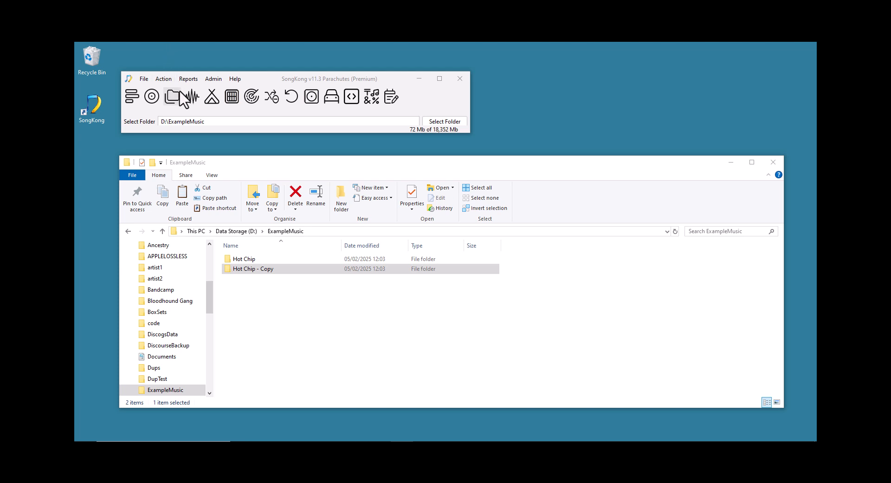
pyautogui.doubleClick(200, 121)
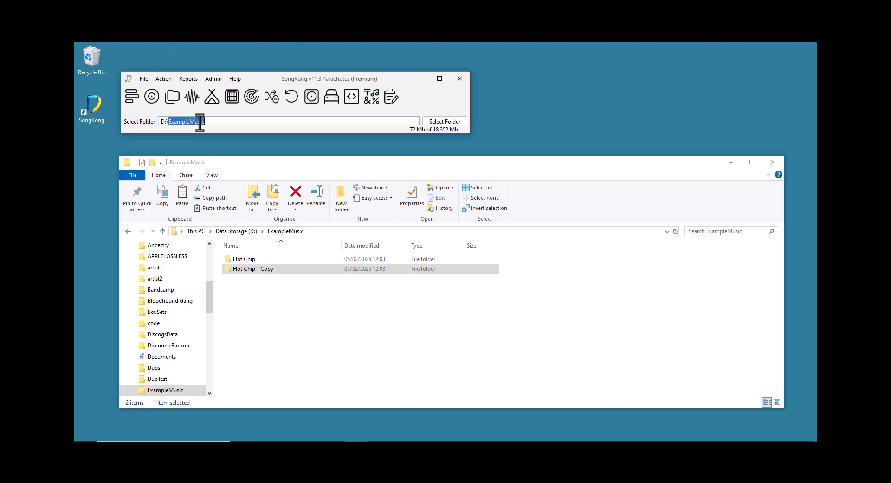
pyautogui.click(273, 96)
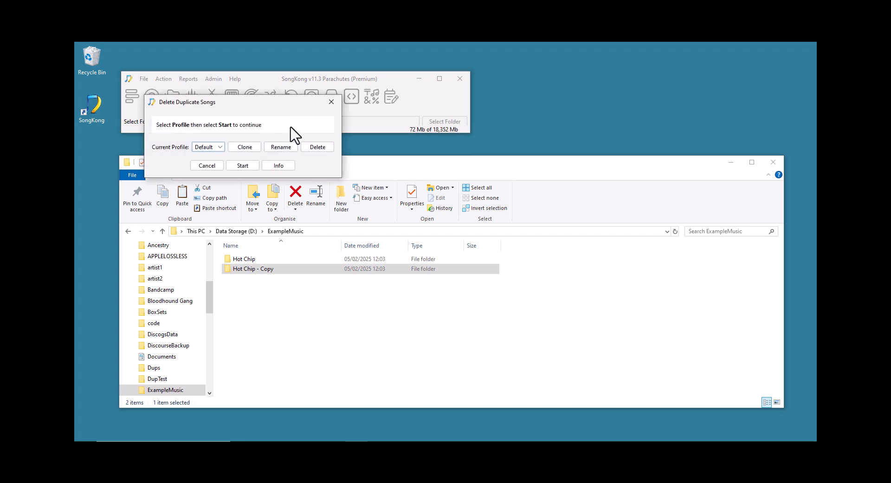
pyautogui.click(249, 168)
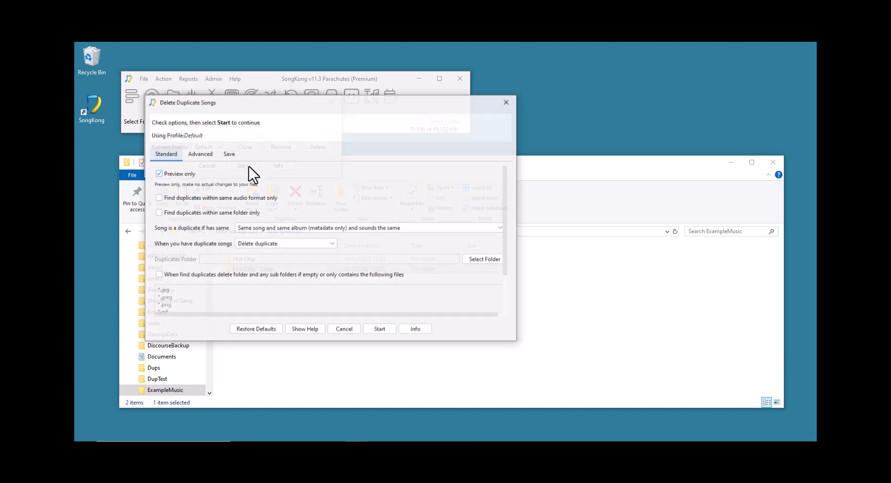
pyautogui.moveTo(517, 342); pyautogui.dragTo(591, 396)
pyautogui.moveTo(590, 341); pyautogui.dragTo(619, 392)
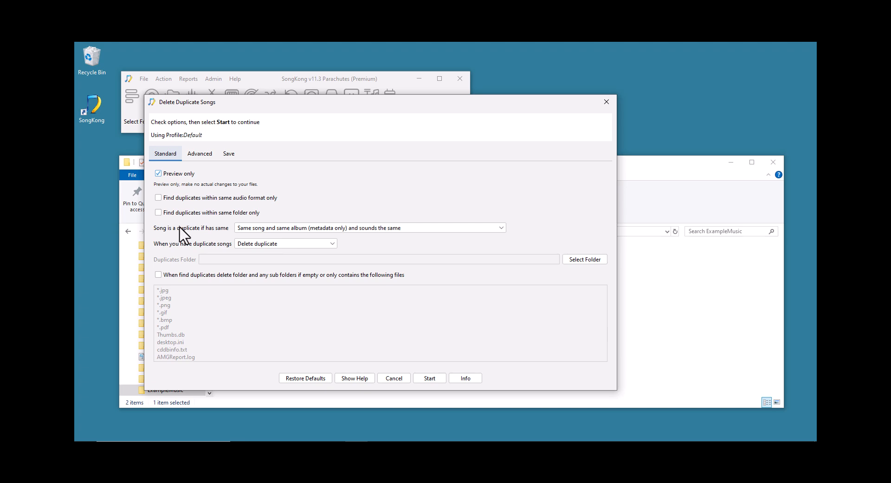
# Choose "Same song and same album (metadata only) and sounds the same" as the rule for what counts as a duplicate.
pyautogui.click(342, 228)
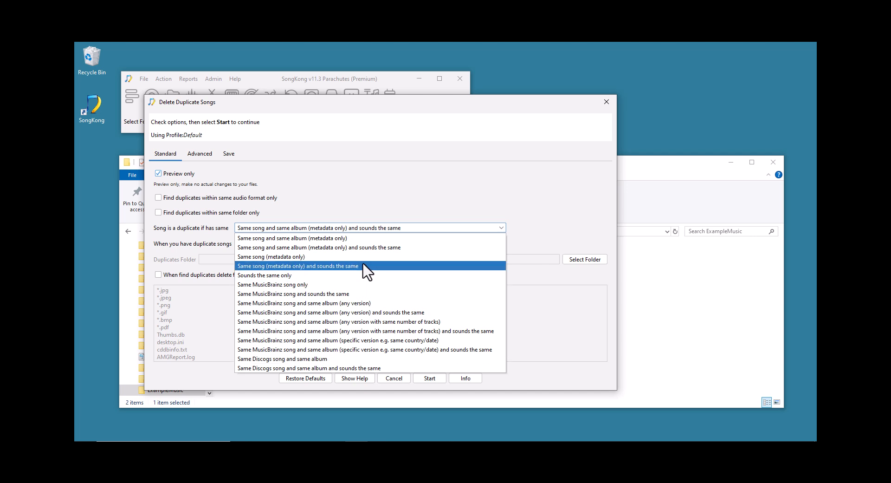
pyautogui.click(363, 247)
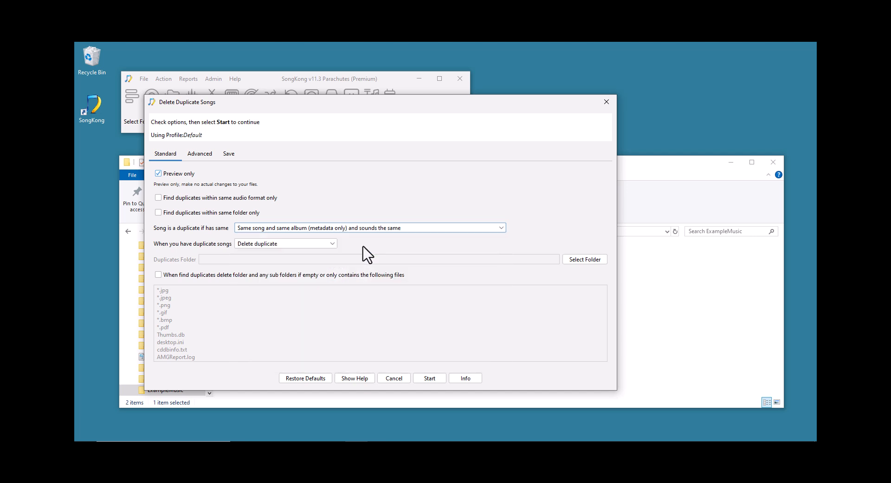
# Try the option to move duplicates to a Duplicates folder, cancel the folder selection, and restore the Delete duplicate option.
pyautogui.click(302, 243)
pyautogui.click(302, 264)
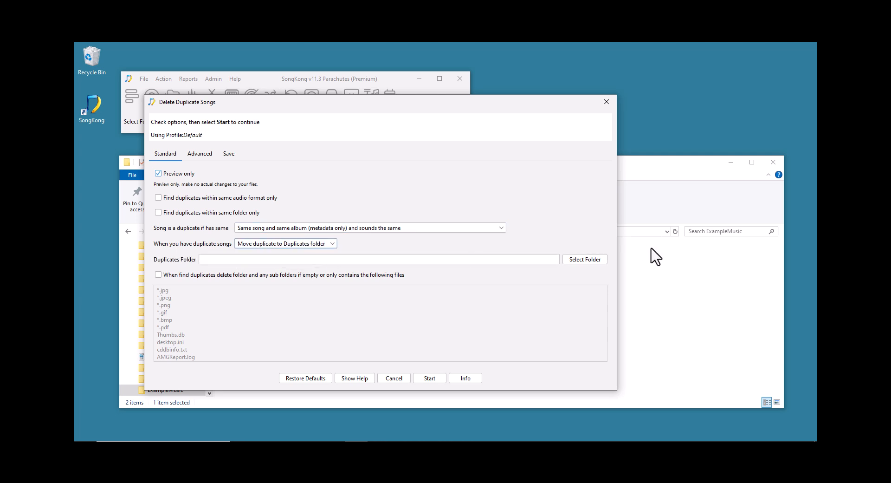
pyautogui.click(575, 259)
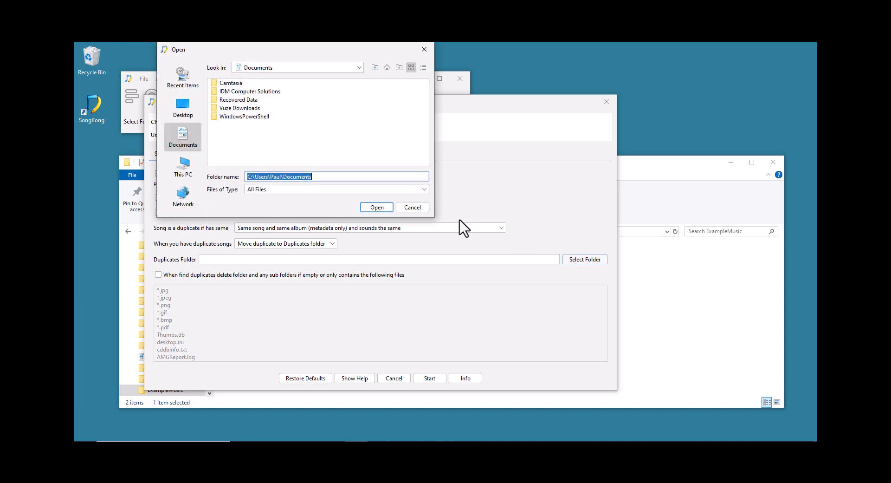
pyautogui.click(405, 209)
pyautogui.click(314, 244)
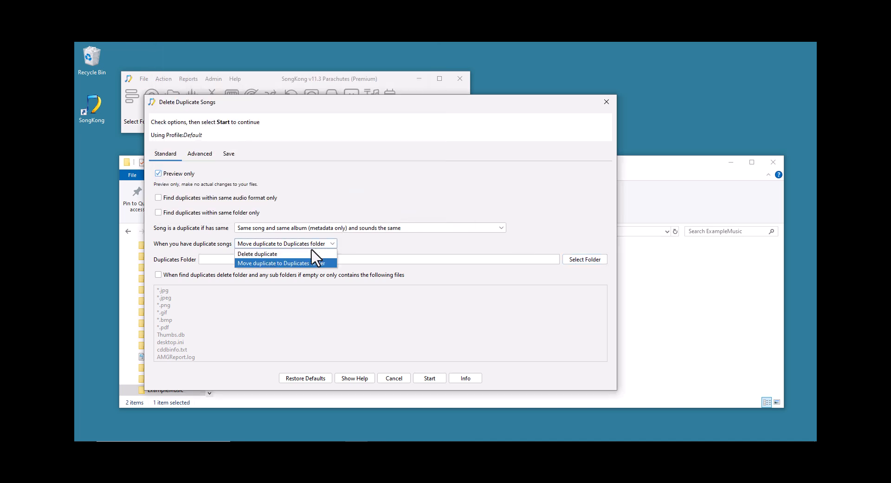
pyautogui.click(315, 253)
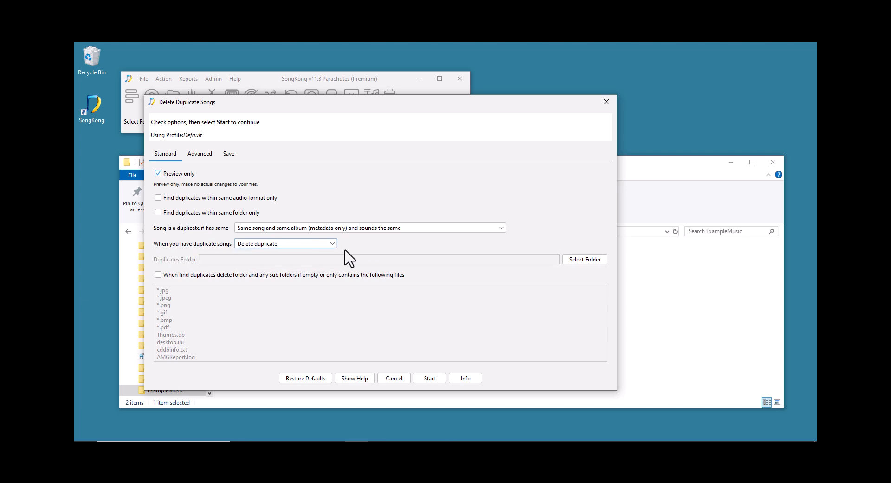
# Examine the order of the preferred deletion criteria in the advanced options, from Highest Bit Depth to Most Songs in Same Folder.
pyautogui.click(205, 158)
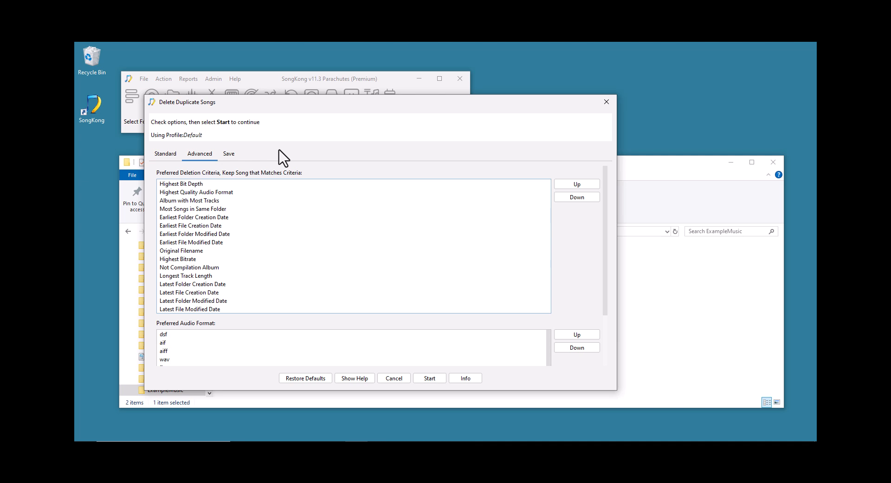
pyautogui.moveTo(242, 189)
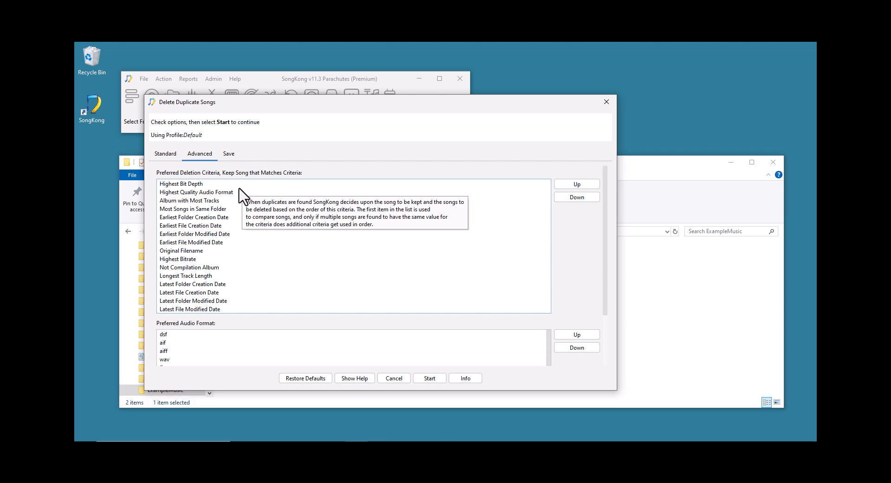
pyautogui.click(241, 184)
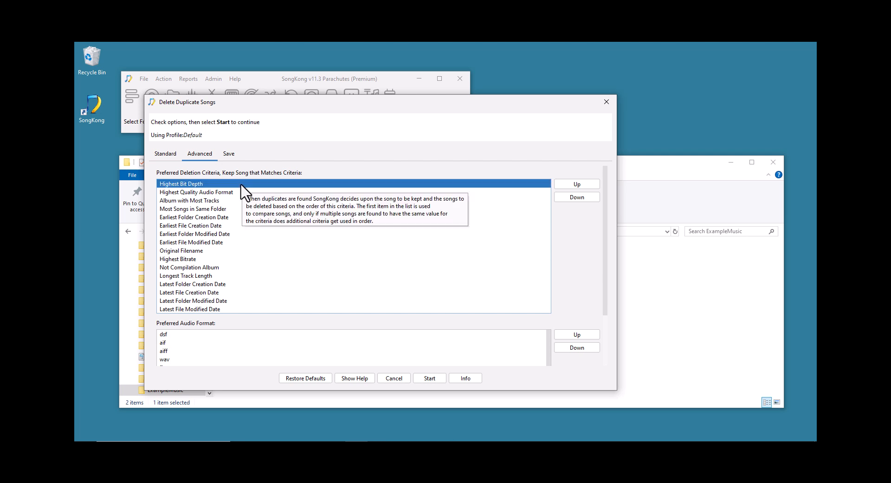
pyautogui.click(231, 192)
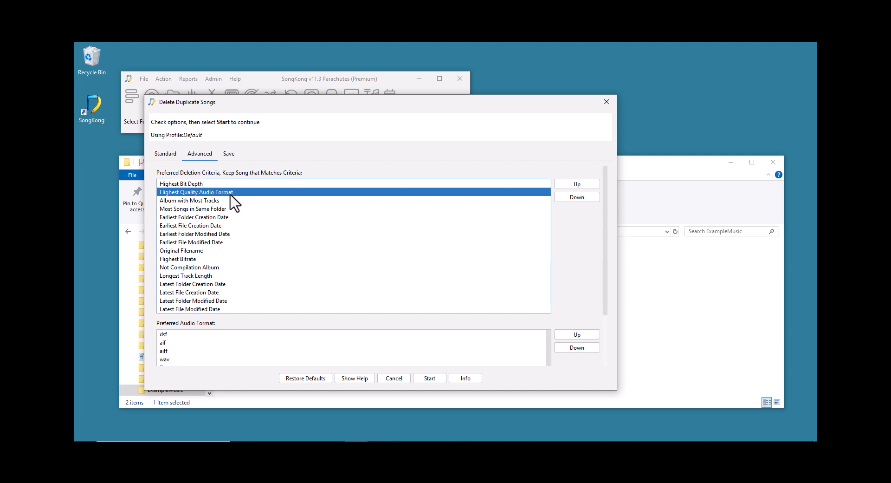
pyautogui.click(230, 200)
pyautogui.click(230, 209)
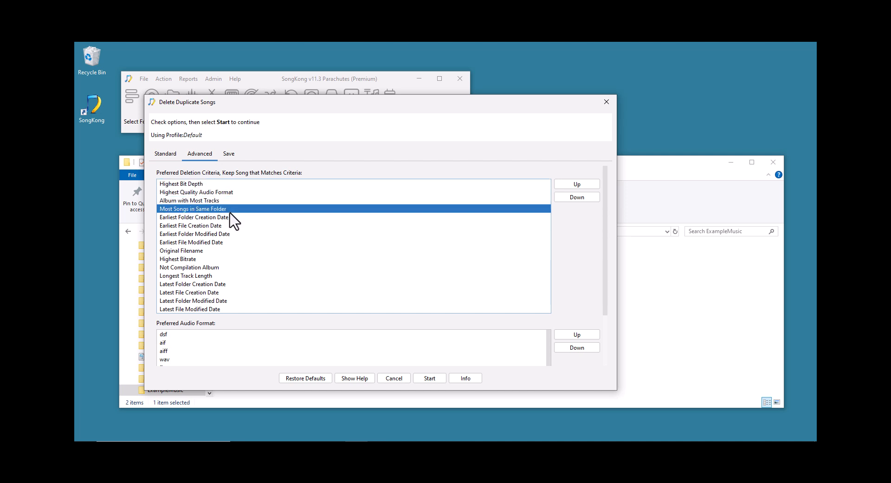
# Move the Earliest Folder Creation Date criterion to first priority and return it to its original place below Most Songs in Same Folder.
pyautogui.click(227, 218)
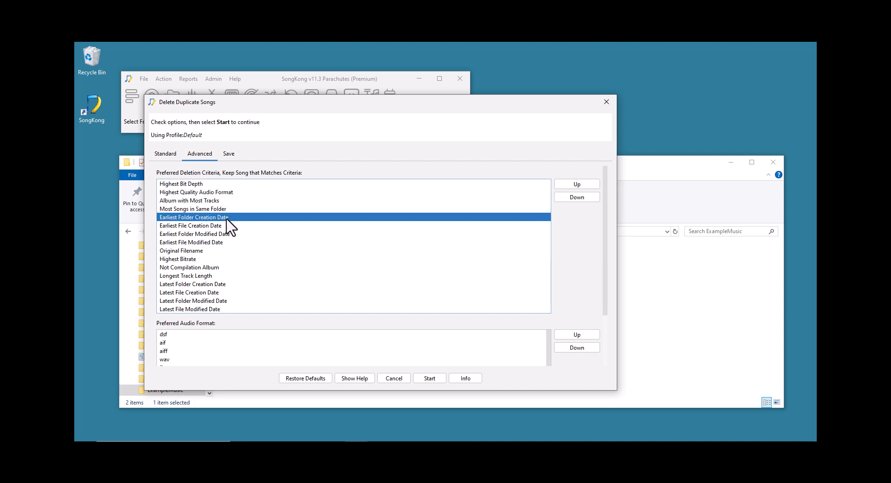
pyautogui.click(573, 184)
pyautogui.click(573, 184)
pyautogui.click(573, 184)
pyautogui.click(573, 184)
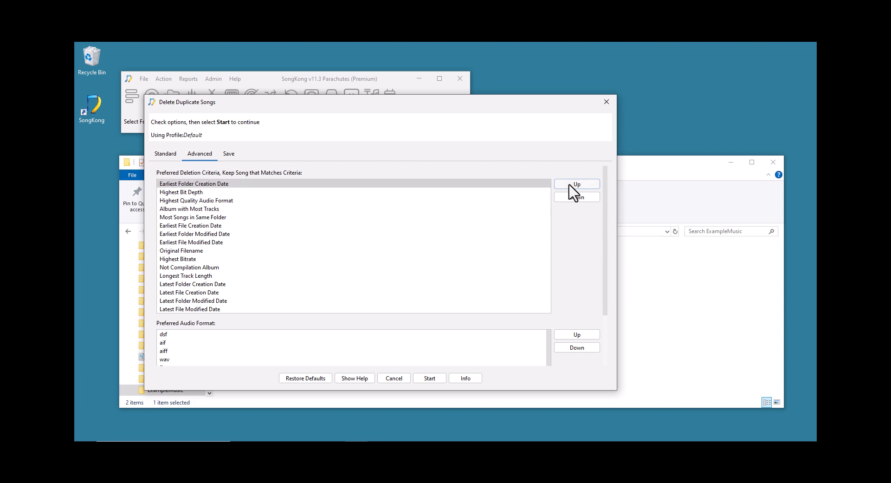
pyautogui.click(583, 197)
pyautogui.click(584, 199)
pyautogui.click(584, 198)
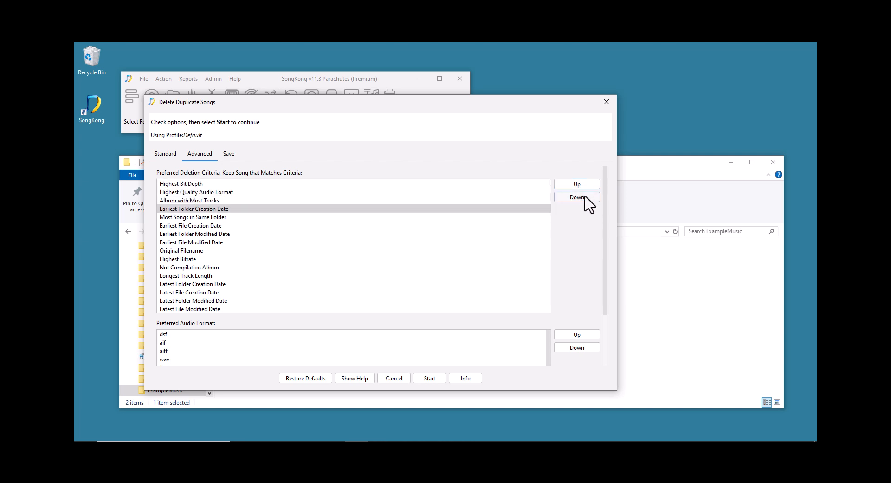
pyautogui.click(584, 199)
# Examine the Highest Bit Depth and Highest Quality Audio Format criteria together with the preferred audio format order.
pyautogui.click(326, 184)
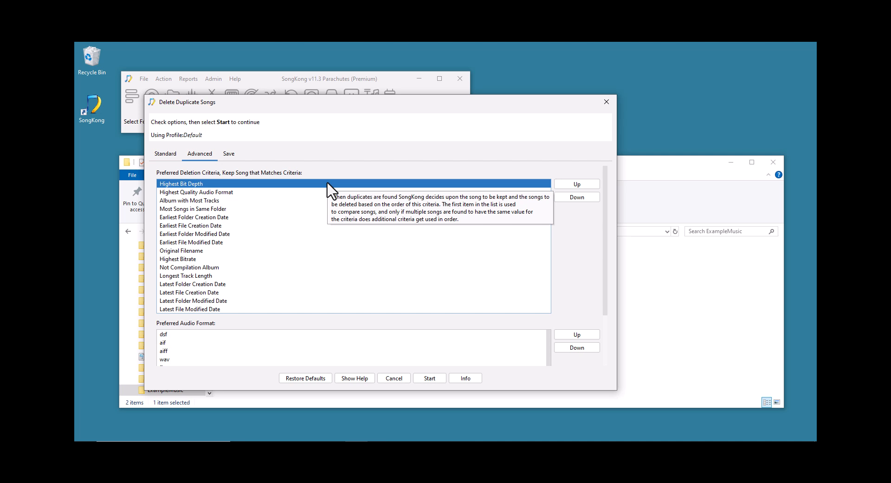
pyautogui.click(314, 192)
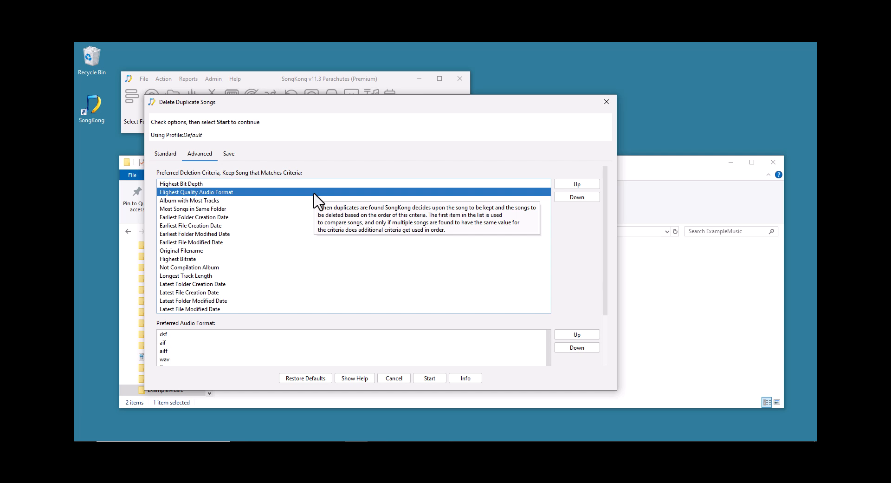
pyautogui.click(315, 335)
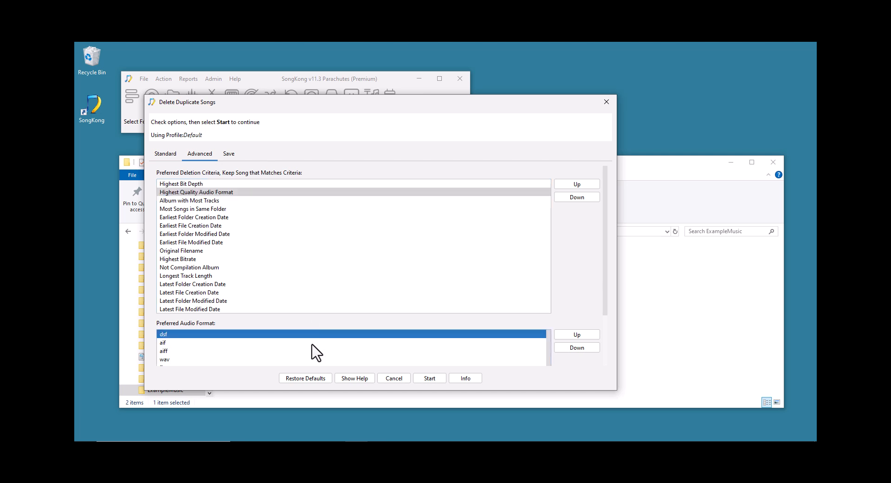
pyautogui.click(311, 344)
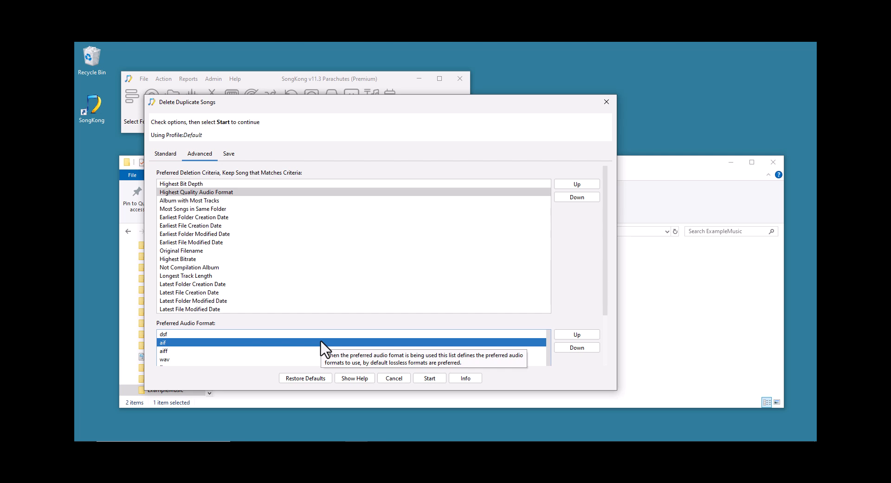
# Examine the remaining deletion criteria one by one, from Album with Most Tracks down to Longest Track Length.
pyautogui.click(281, 200)
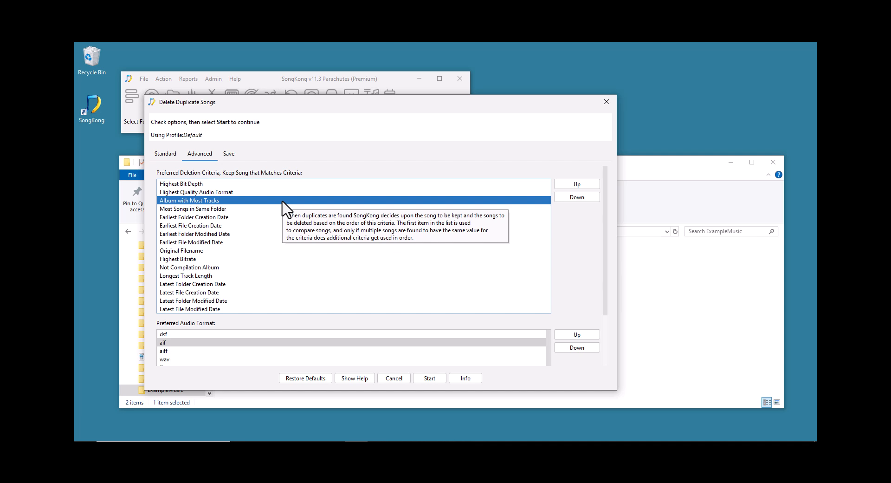
pyautogui.click(261, 210)
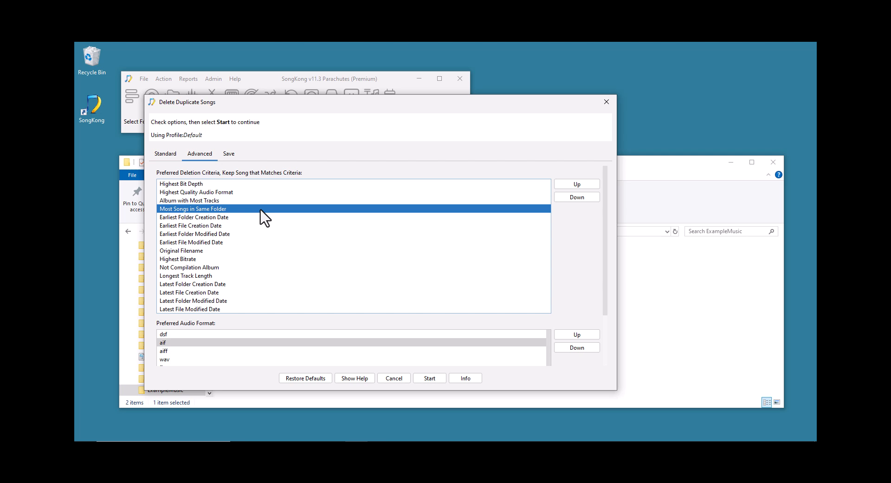
pyautogui.click(262, 218)
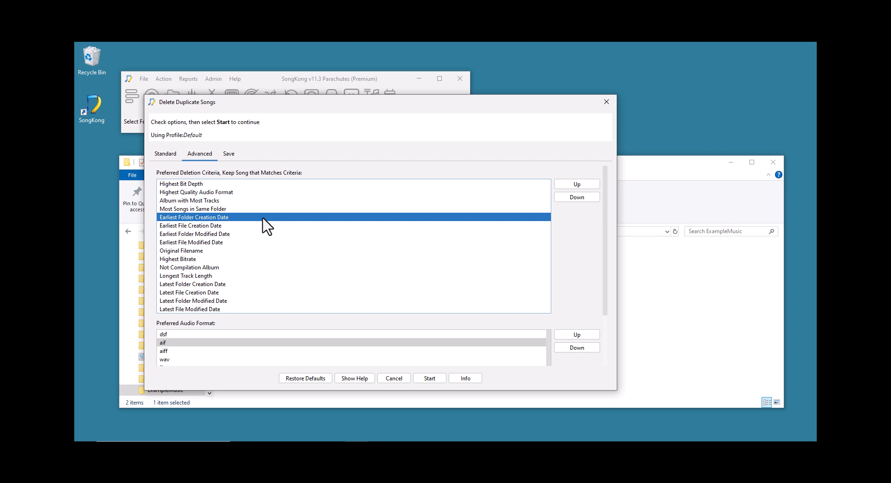
pyautogui.click(263, 226)
pyautogui.click(262, 242)
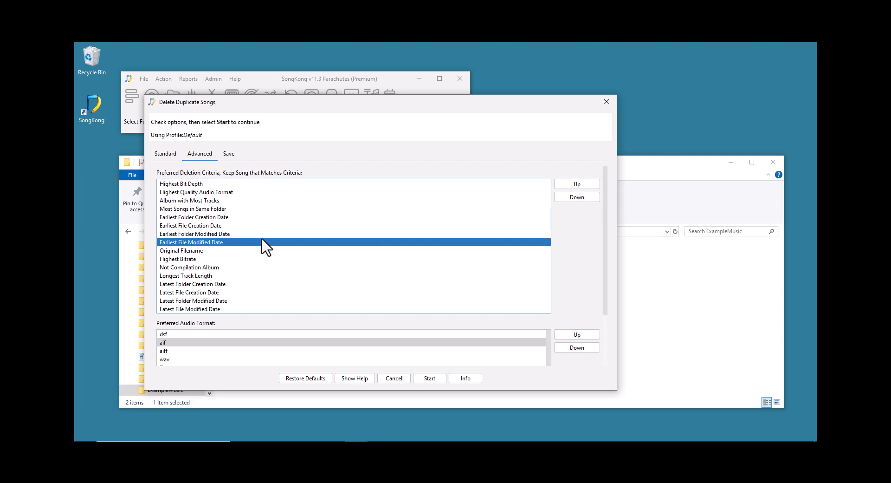
pyautogui.click(255, 233)
pyautogui.click(255, 242)
pyautogui.click(256, 251)
pyautogui.click(256, 259)
pyautogui.click(257, 267)
pyautogui.click(258, 275)
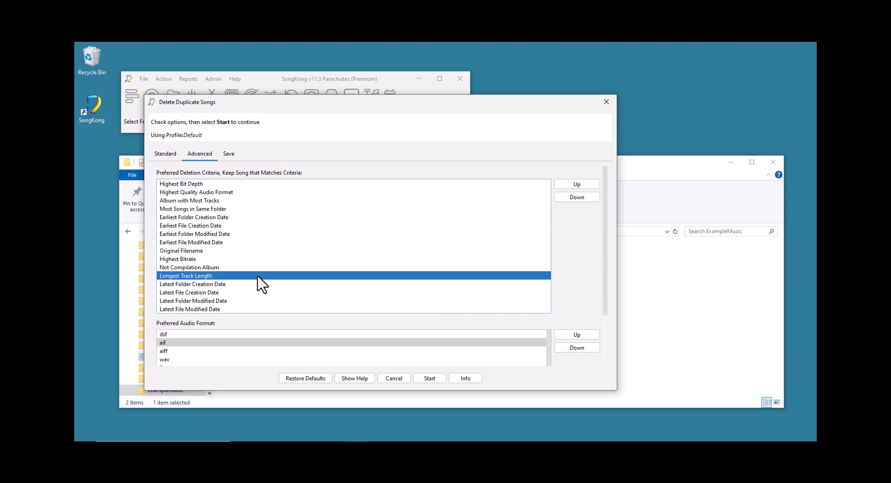
# Check the save options and run the duplicate deletion as a preview, agreeing to continue with metadata-based matching.
pyautogui.click(229, 155)
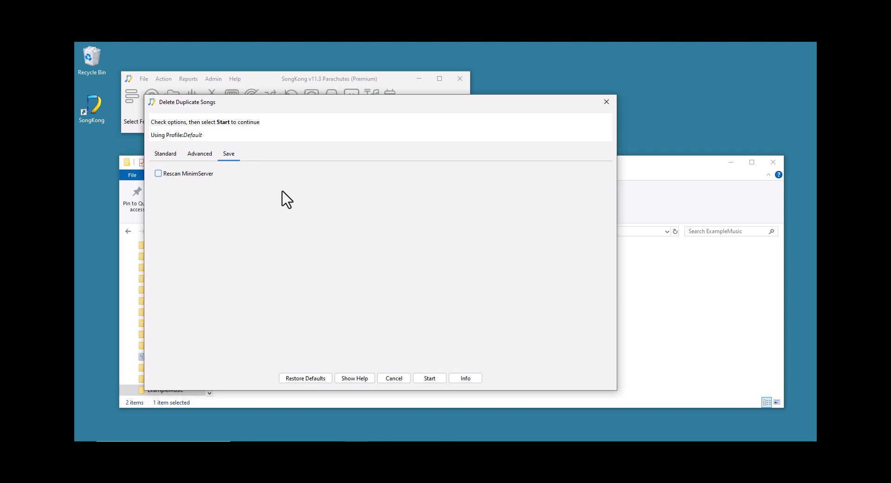
pyautogui.click(429, 378)
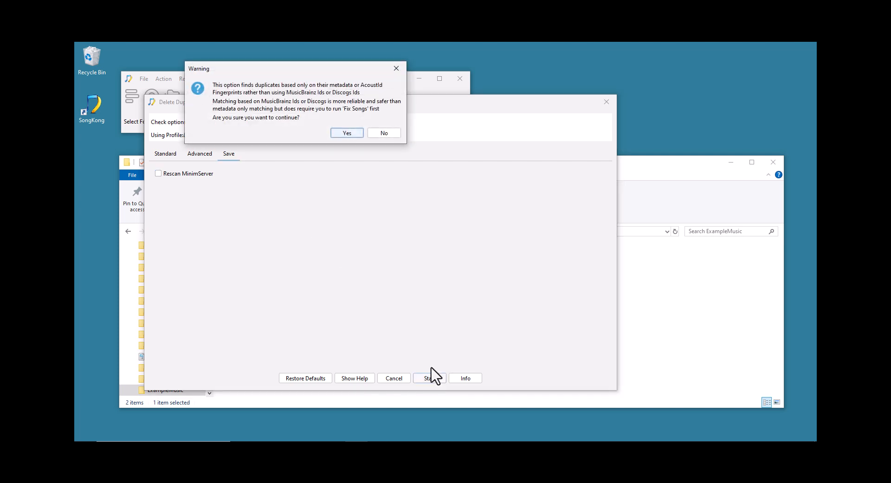
pyautogui.click(348, 132)
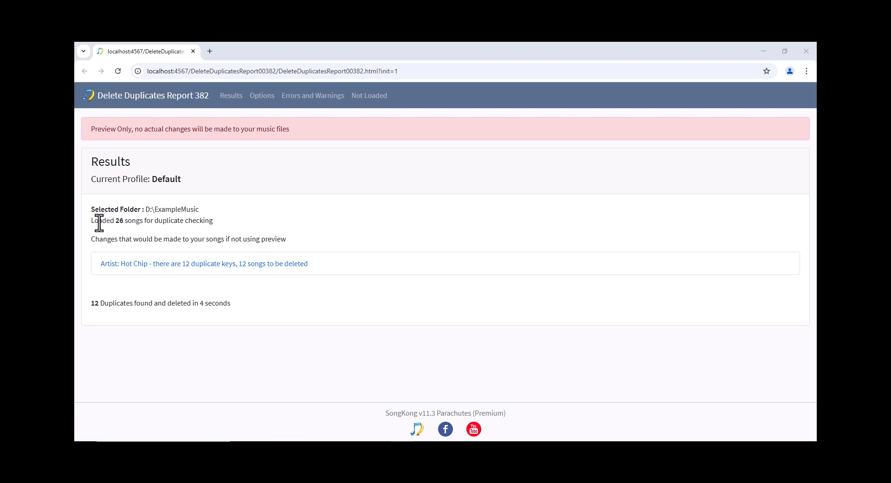
# Check the preview report's loaded and duplicate song totals and open Hot Chip's Made in the Dark album details.
pyautogui.moveTo(91, 220); pyautogui.dragTo(232, 225)
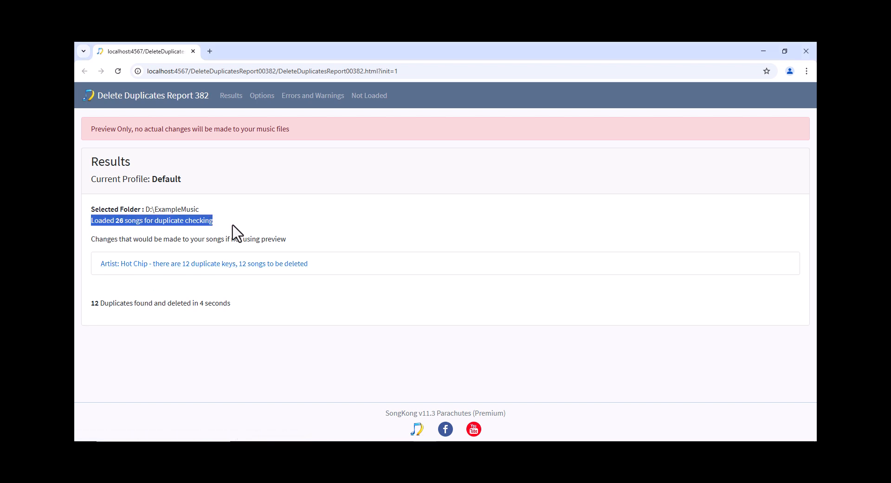
pyautogui.moveTo(91, 302); pyautogui.dragTo(237, 306)
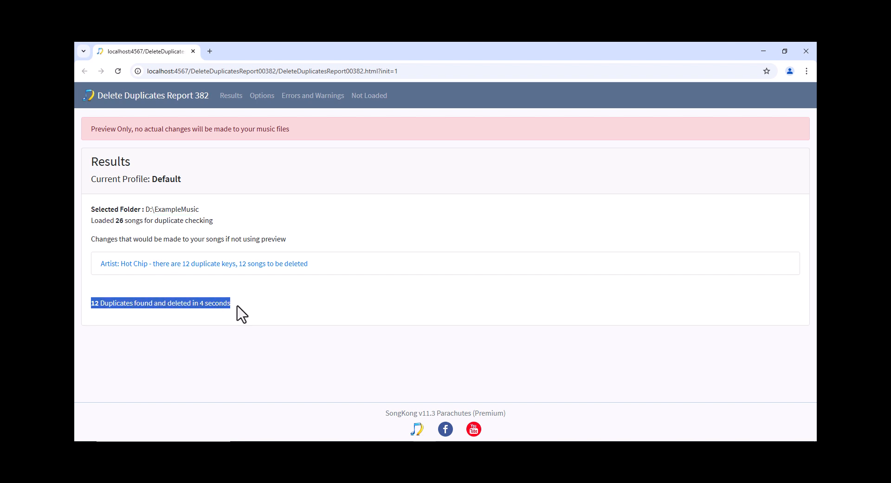
pyautogui.click(210, 264)
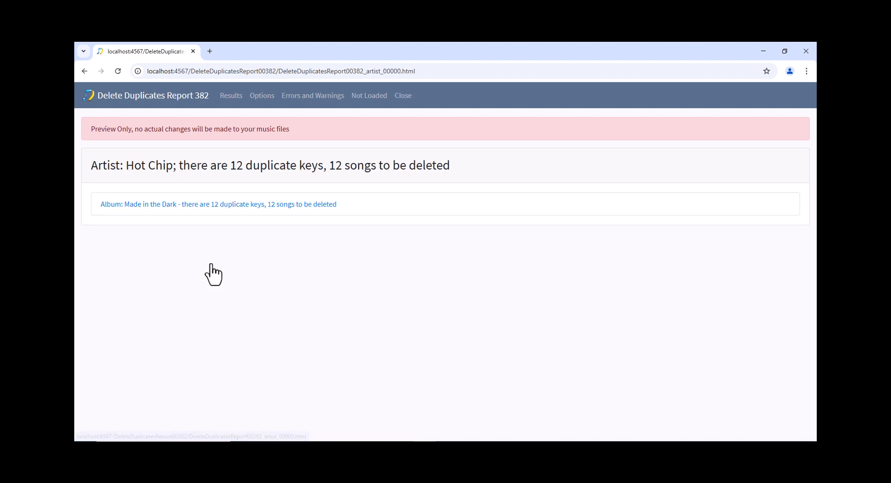
pyautogui.click(225, 213)
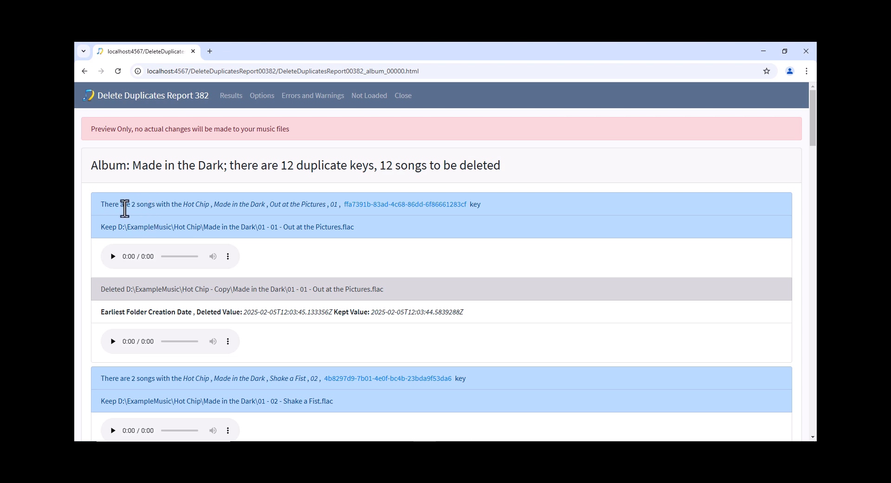
# Examine the matching key for Out at the Pictures, including its AcoustID track page, and the criterion used for its deletion.
pyautogui.moveTo(183, 207); pyautogui.dragTo(265, 205)
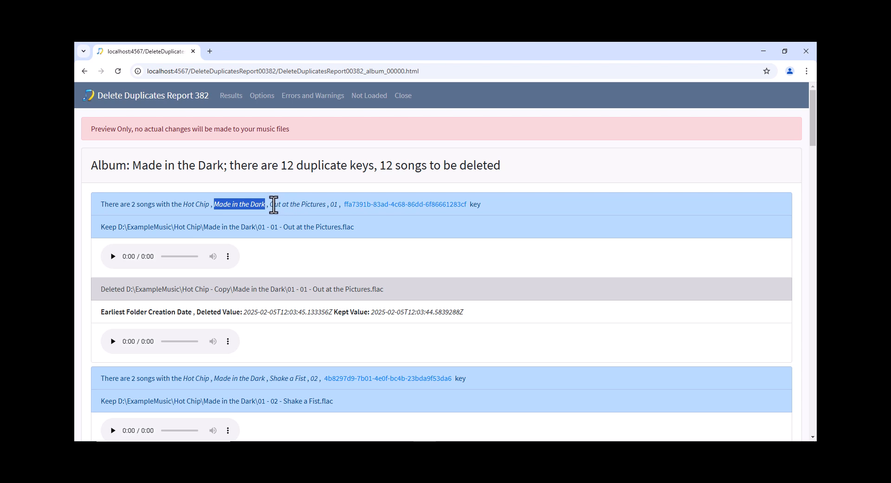
pyautogui.moveTo(330, 205); pyautogui.dragTo(339, 205)
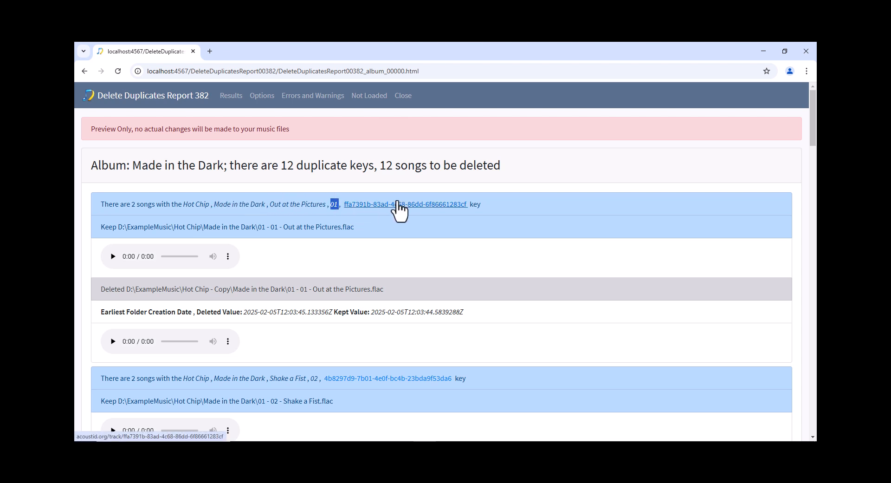
pyautogui.middleClick(389, 204)
pyautogui.click(259, 51)
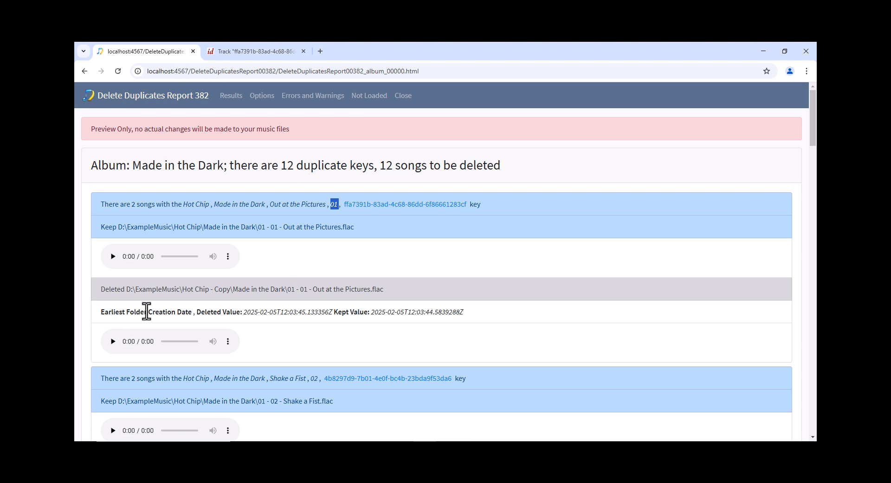
pyautogui.moveTo(102, 314); pyautogui.dragTo(193, 317)
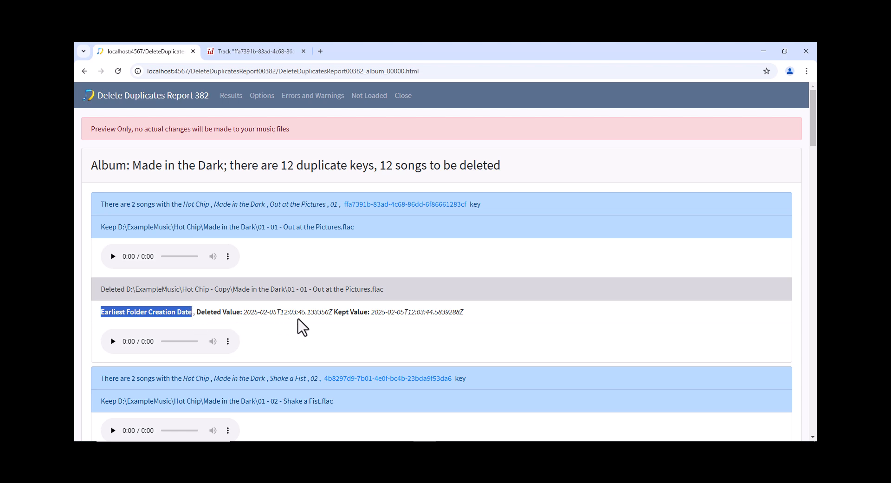
# Compare the track 3 title between the Made in the Dark folders under Hot Chip and Hot Chip - Copy in File Explorer.
pyautogui.scroll(-4, 299, 325)
pyautogui.scroll(-1, 302, 327)
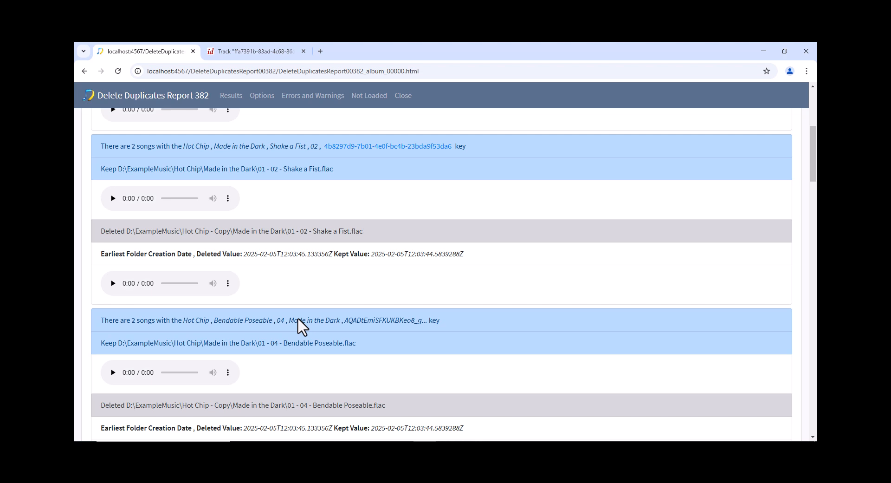
pyautogui.click(242, 449)
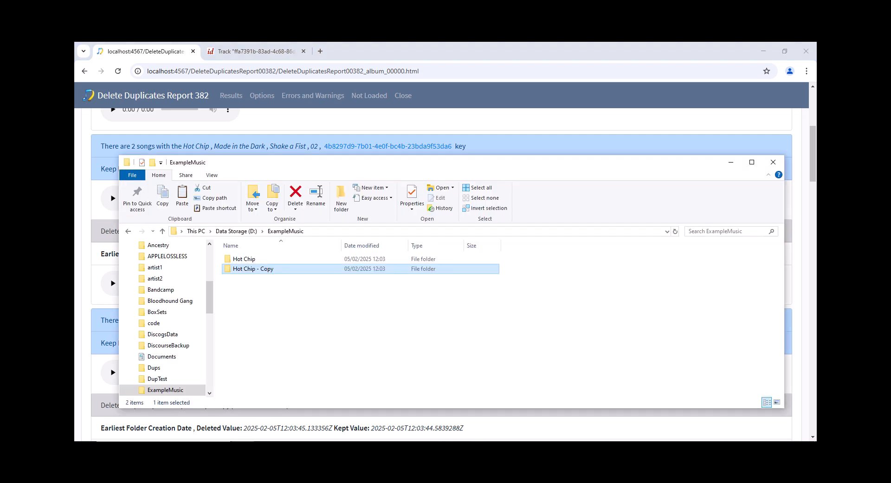
pyautogui.doubleClick(246, 259)
pyautogui.doubleClick(252, 259)
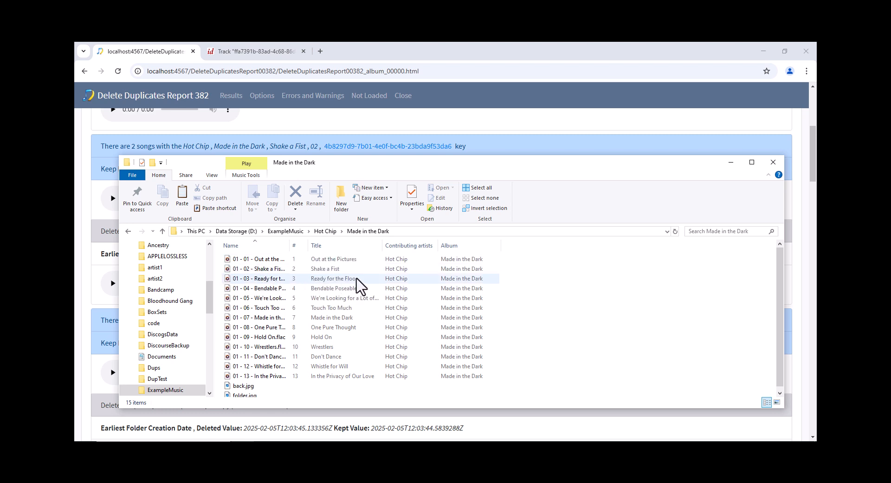
pyautogui.click(270, 232)
pyautogui.click(259, 270)
pyautogui.doubleClick(259, 270)
pyautogui.doubleClick(253, 263)
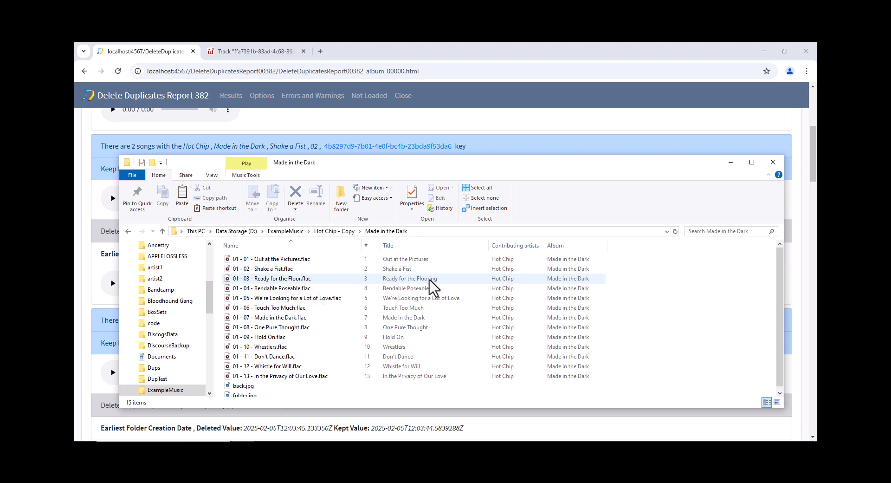
pyautogui.click(350, 120)
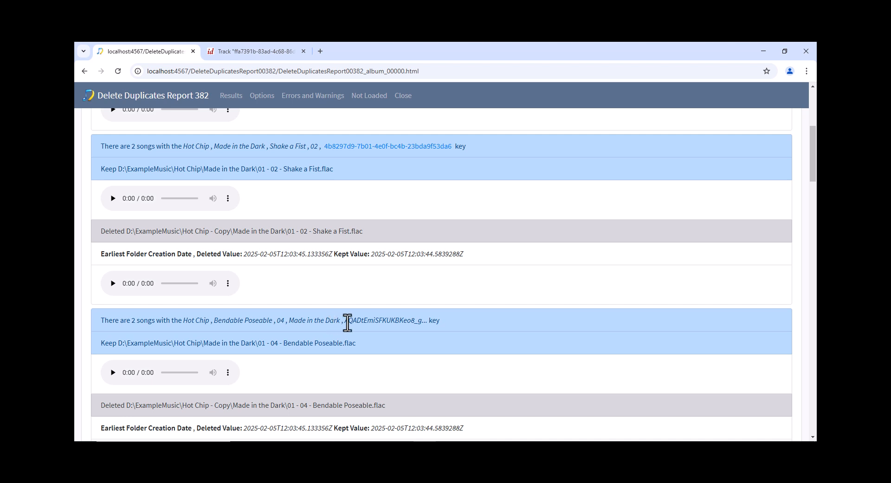
# Examine the acoustic fingerprint keys of Bendable Poseable and Don't Dance in the duplicates report.
pyautogui.moveTo(344, 320); pyautogui.dragTo(449, 324)
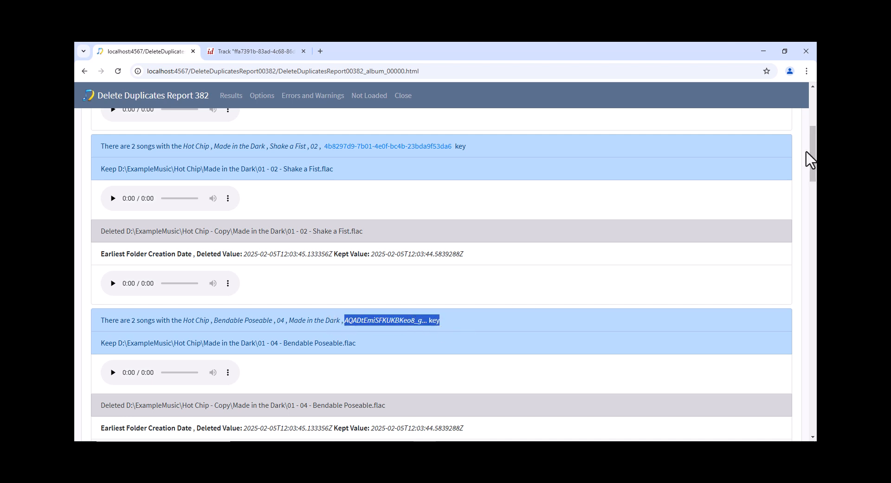
pyautogui.moveTo(811, 163); pyautogui.dragTo(812, 181)
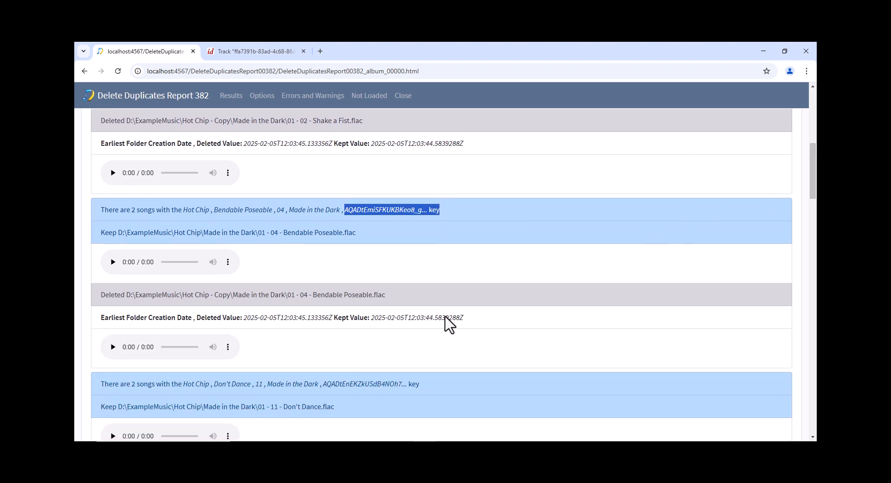
pyautogui.moveTo(323, 388); pyautogui.dragTo(384, 391)
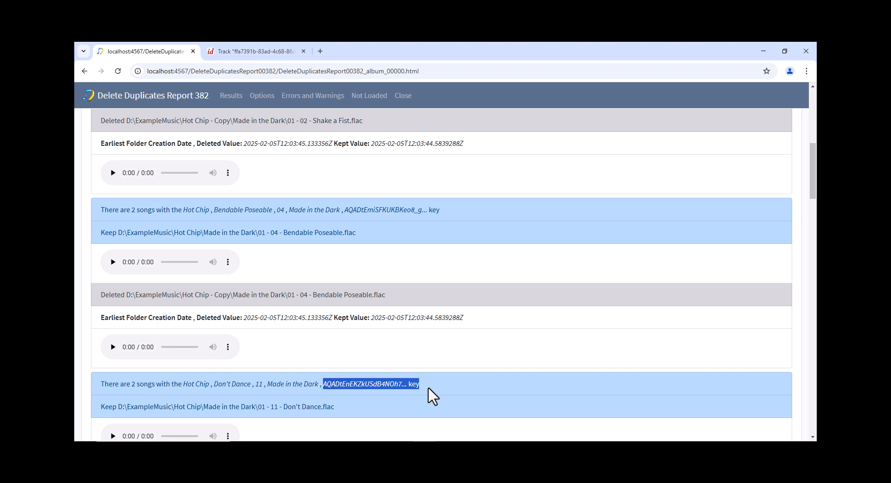
# Close the duplicates report with its browser window and dismiss the task summary.
pyautogui.click(403, 96)
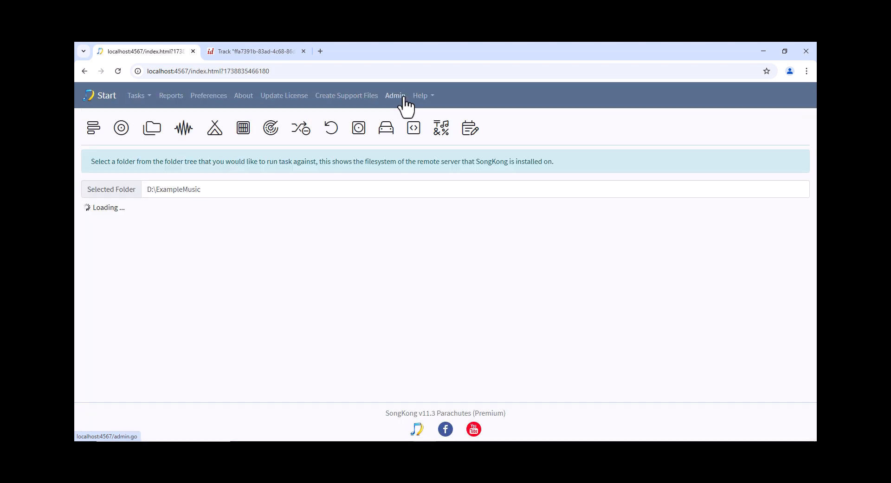
pyautogui.click(808, 51)
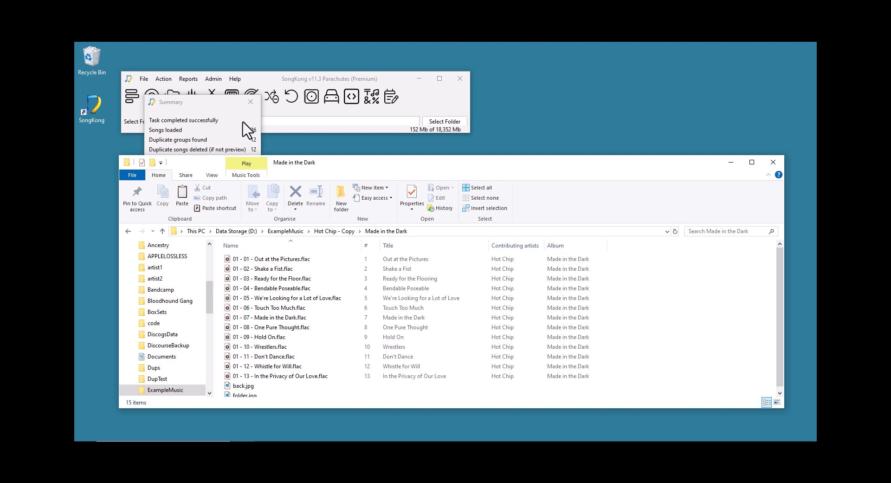
pyautogui.click(230, 112)
pyautogui.click(203, 181)
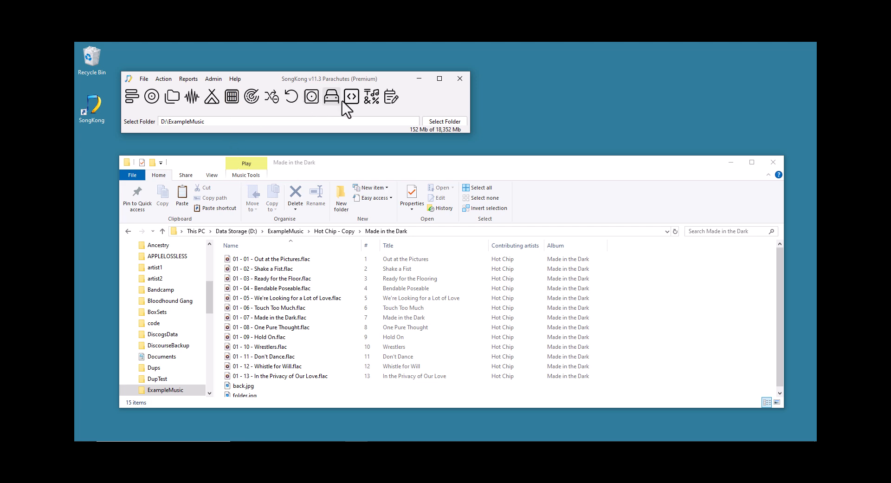
# Run the Delete Duplicates preview again, matching by "Same MusicBrainz song and same album (specific version e.g. same country/date)".
pyautogui.click(273, 97)
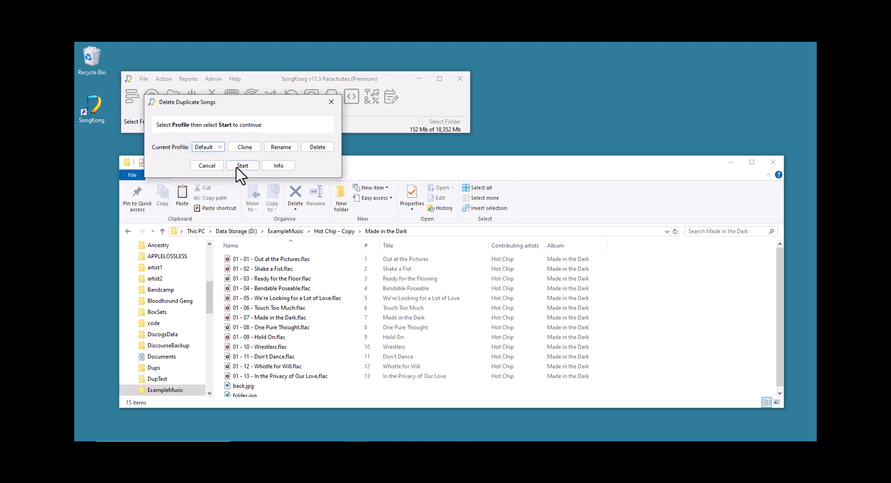
pyautogui.click(237, 167)
pyautogui.click(300, 224)
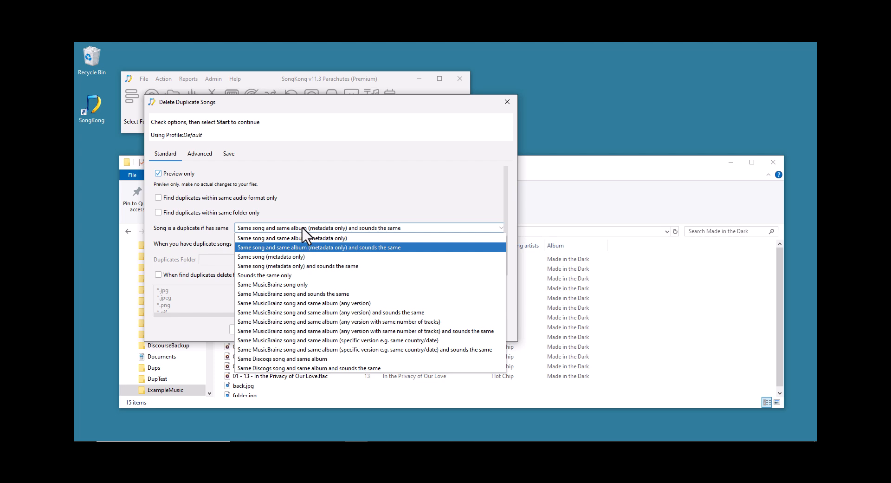
pyautogui.click(352, 341)
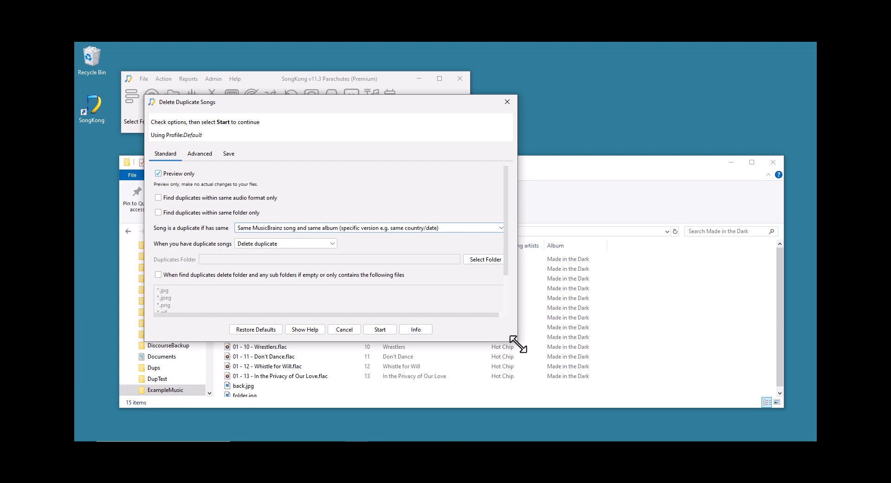
pyautogui.moveTo(518, 342); pyautogui.dragTo(595, 404)
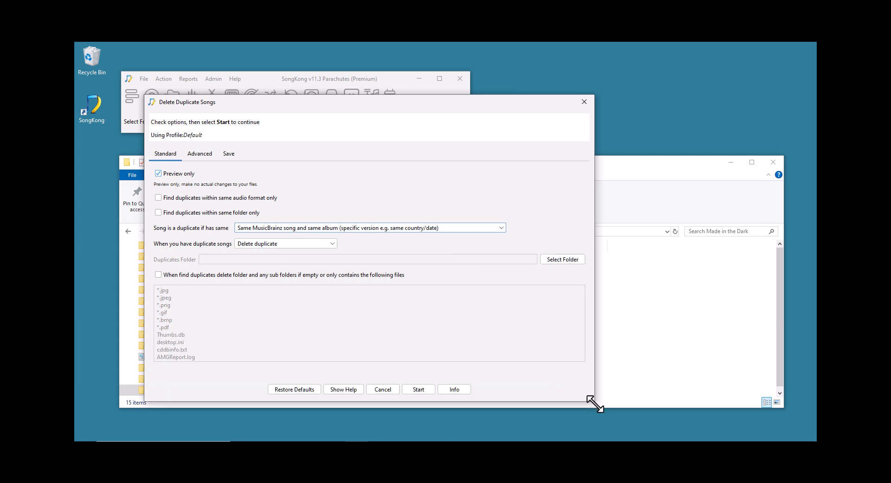
pyautogui.click(419, 389)
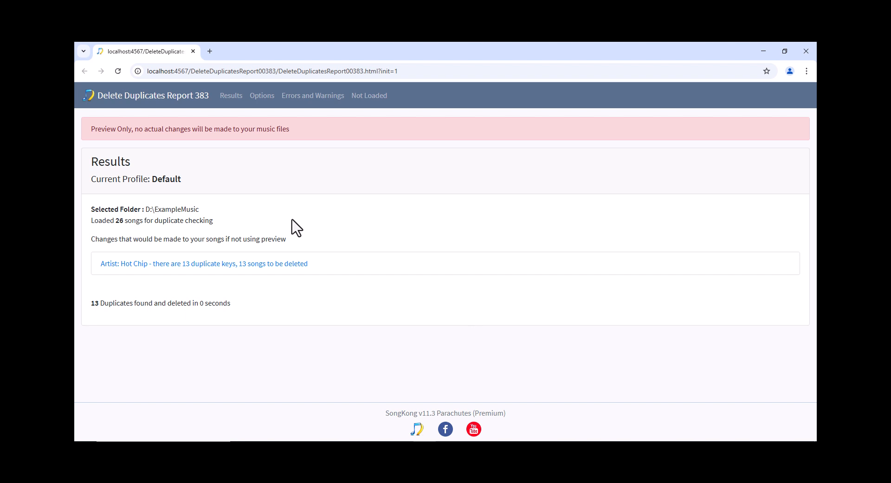
# Review the new report's Made in the Dark album entries down to the Ready for the Floor duplicate.
pyautogui.click(201, 265)
pyautogui.click(207, 204)
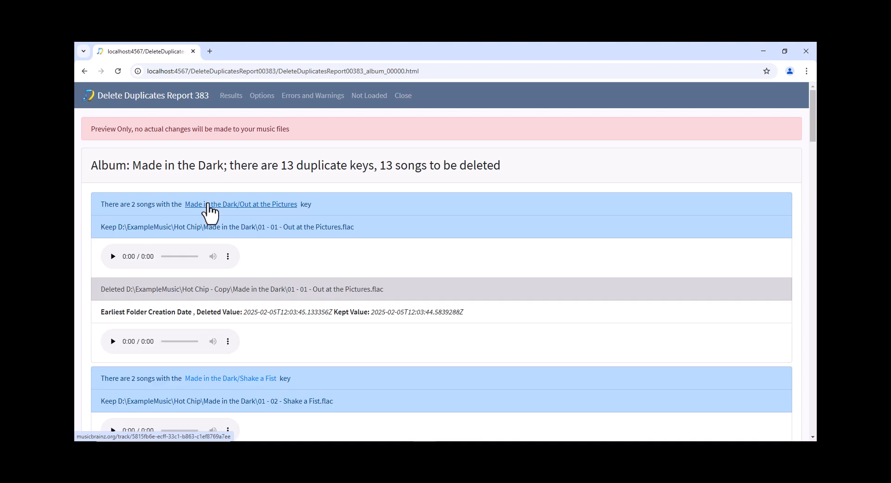
pyautogui.scroll(-5, 317, 205)
pyautogui.scroll(-3, 317, 206)
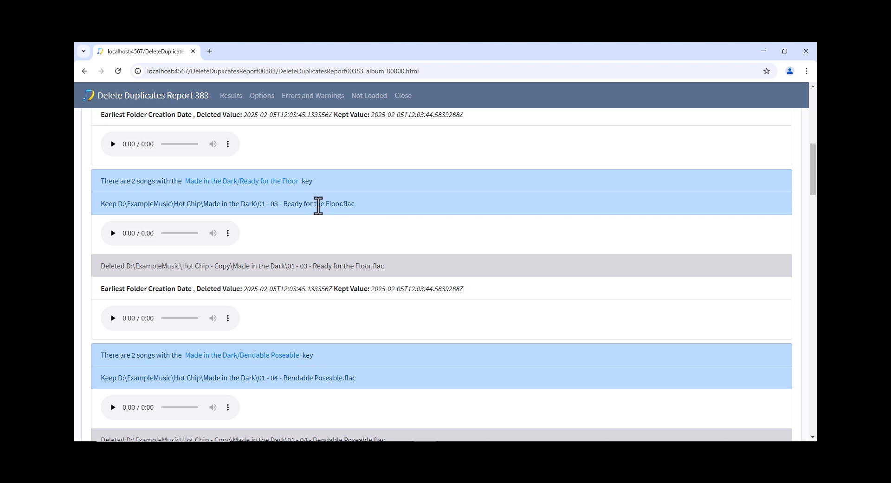
# View the MusicBrainz release page linked from the Ready for the Floor key and close the browser.
pyautogui.click(276, 181)
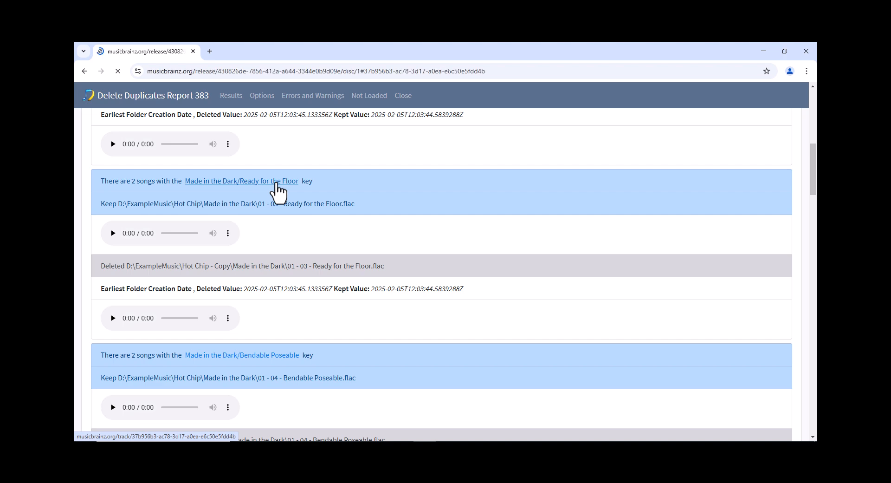
pyautogui.scroll(1, 277, 184)
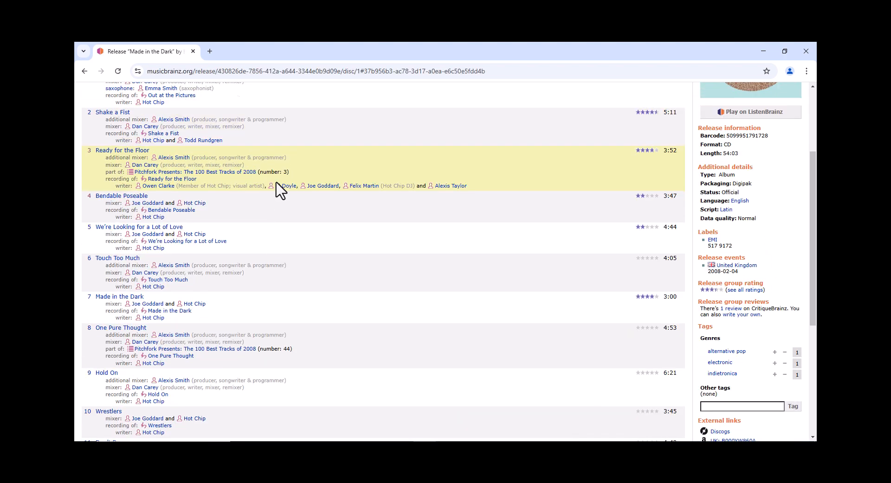
pyautogui.scroll(1, 277, 189)
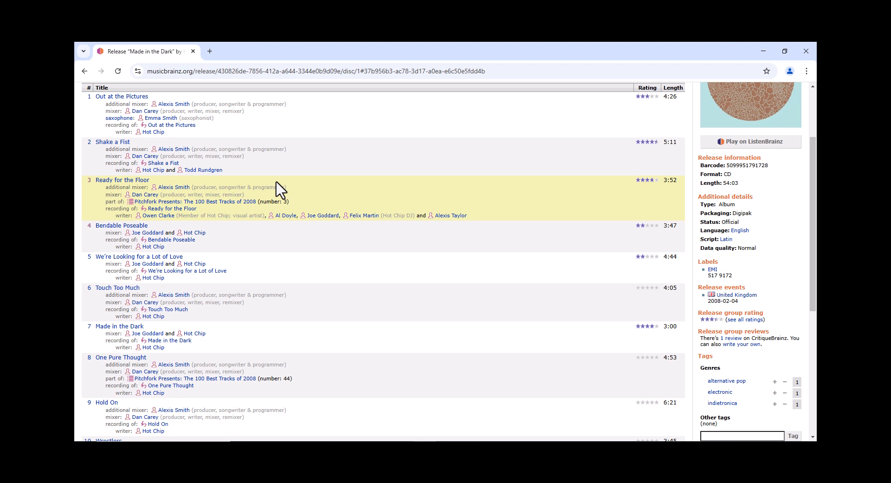
pyautogui.scroll(2, 281, 189)
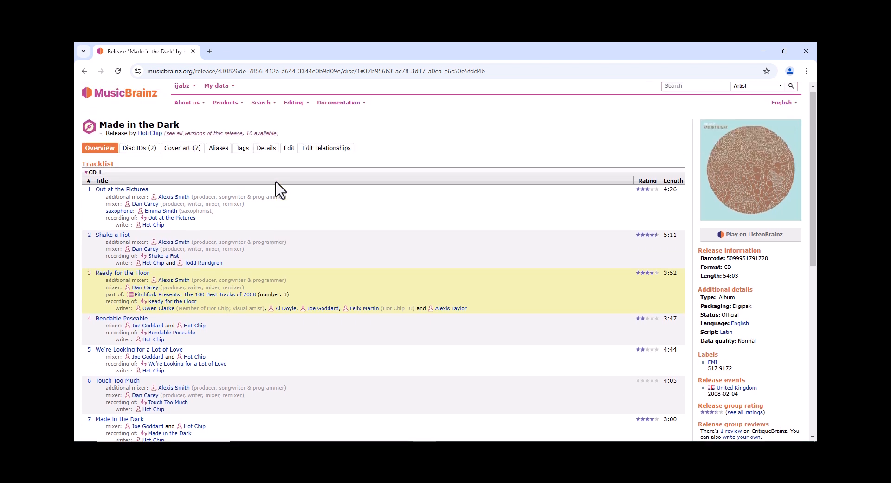
pyautogui.click(807, 48)
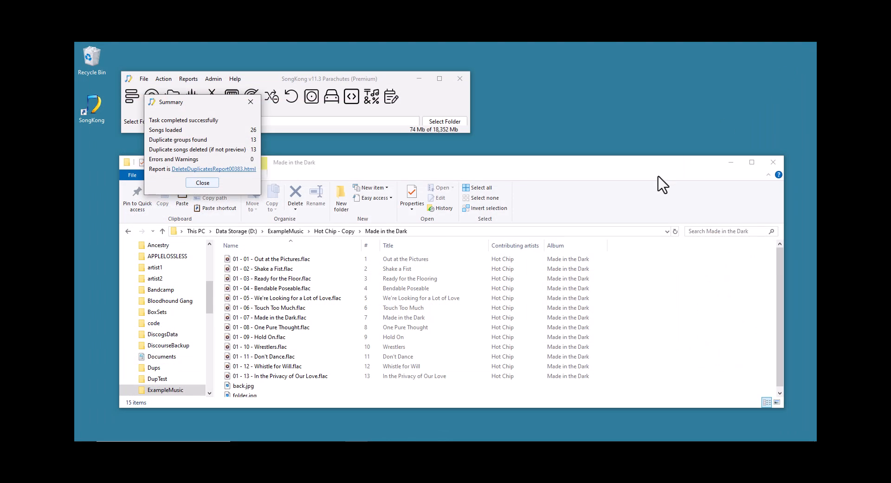